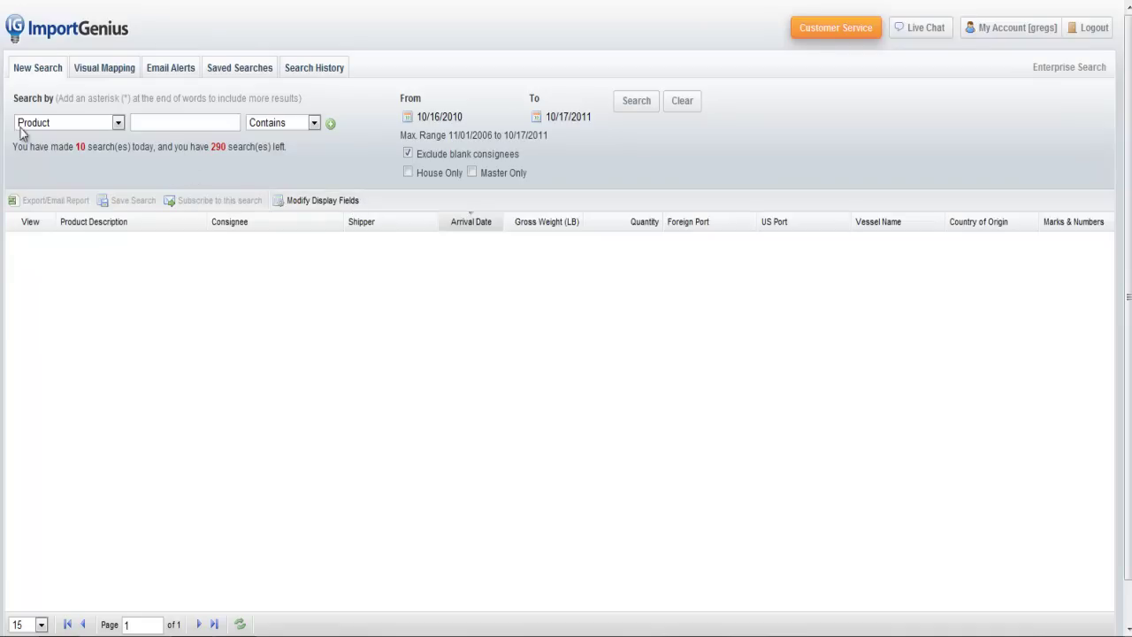
Search Visual Mapping for the consignee lululemon to generate its trade connection map.
{"action": "left_click", "coordinate": [100, 77]}
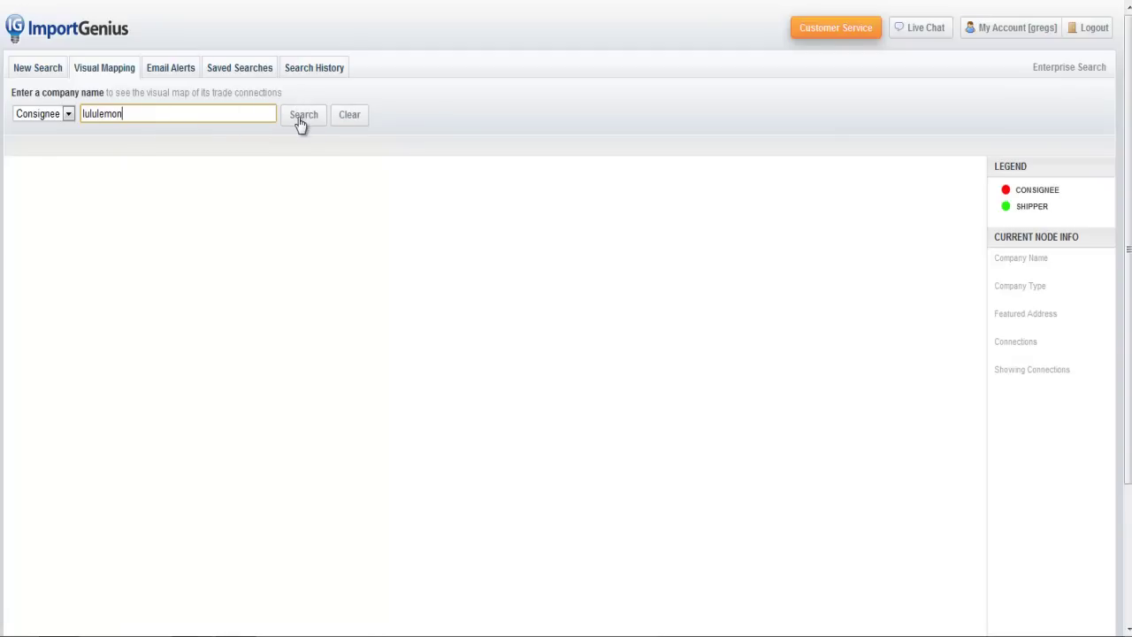
{"action": "left_click", "coordinate": [300, 120]}
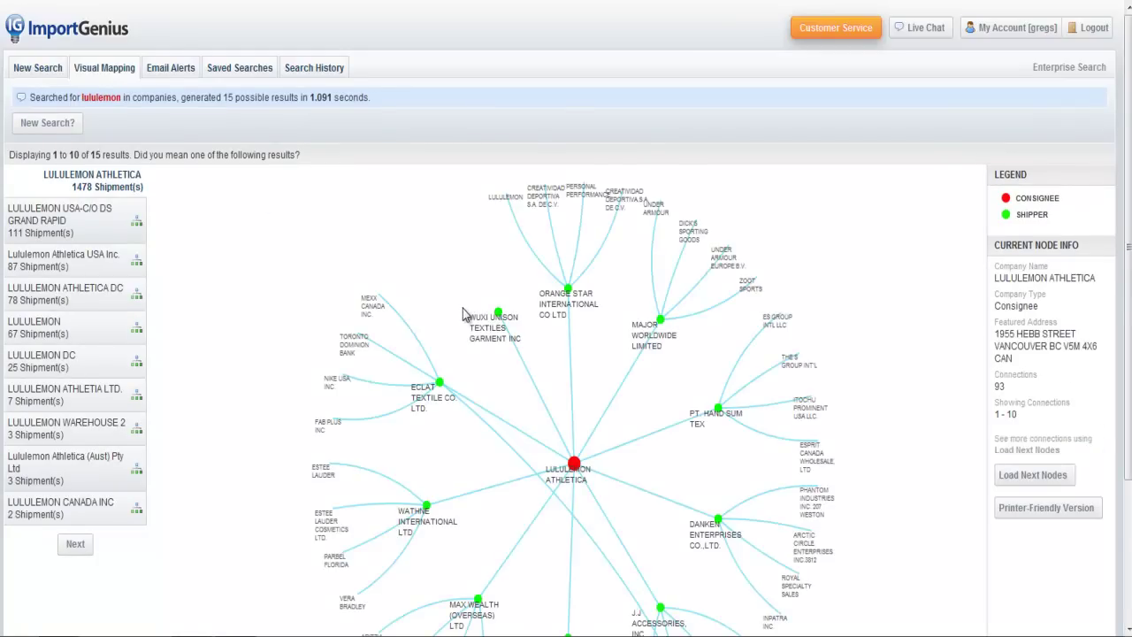
{"action": "scroll", "coordinate": [389, 324], "scroll_direction": "down", "scroll_amount": 2}
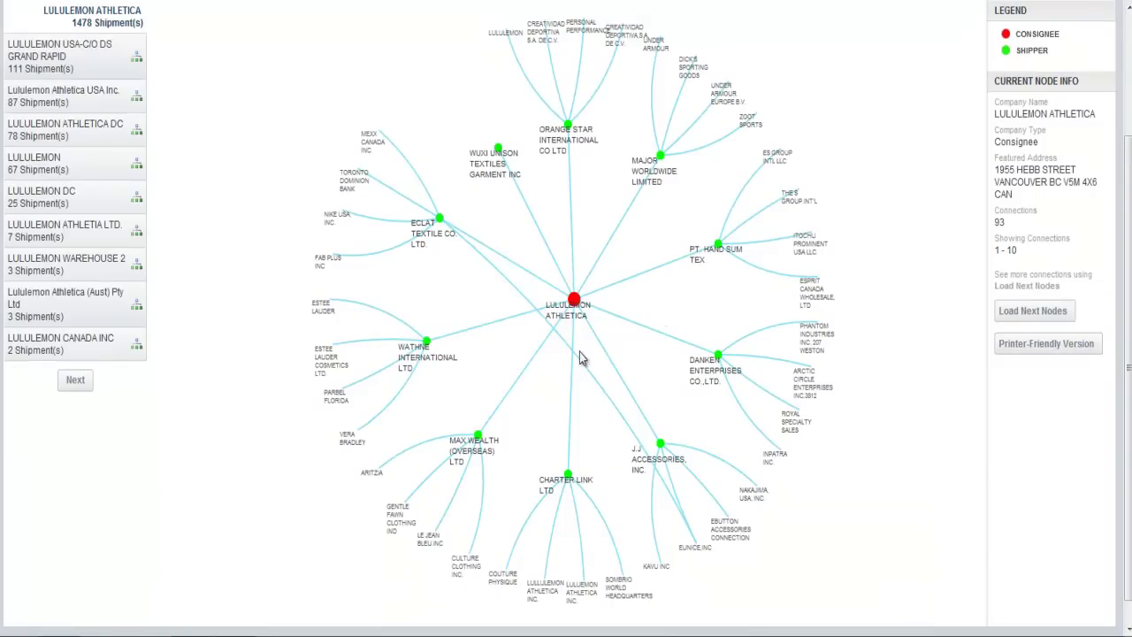
Inspect the shipper nodes around Lululemon Athletica and load the next set of connections.
{"action": "mouse_move", "coordinate": [574, 305]}
{"action": "mouse_move", "coordinate": [718, 268]}
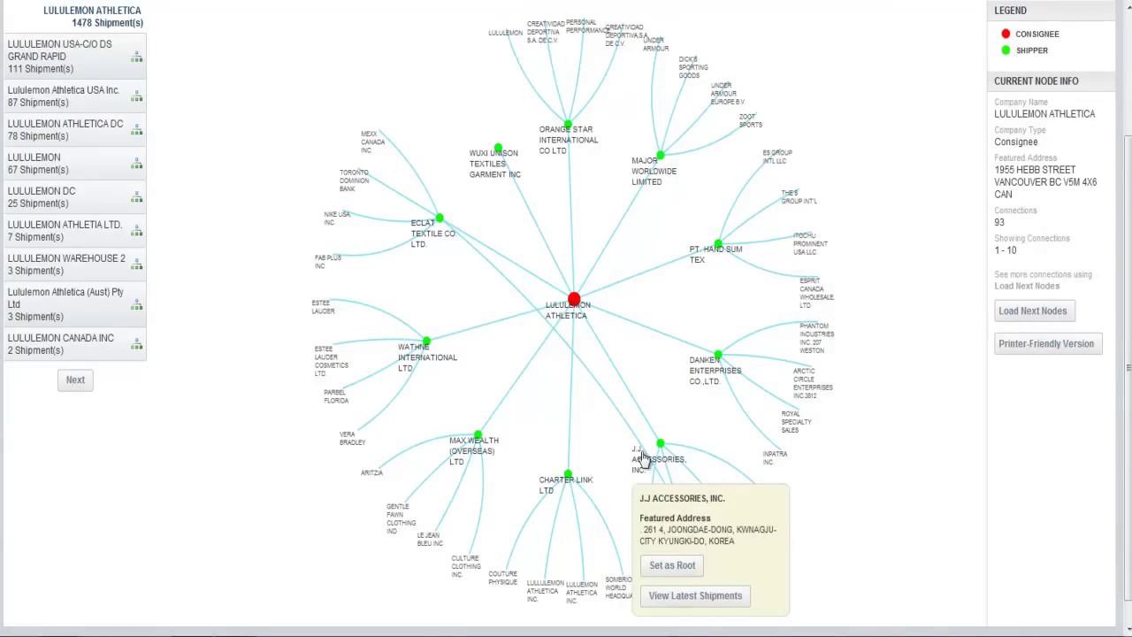
{"action": "mouse_move", "coordinate": [558, 487]}
{"action": "mouse_move", "coordinate": [402, 352]}
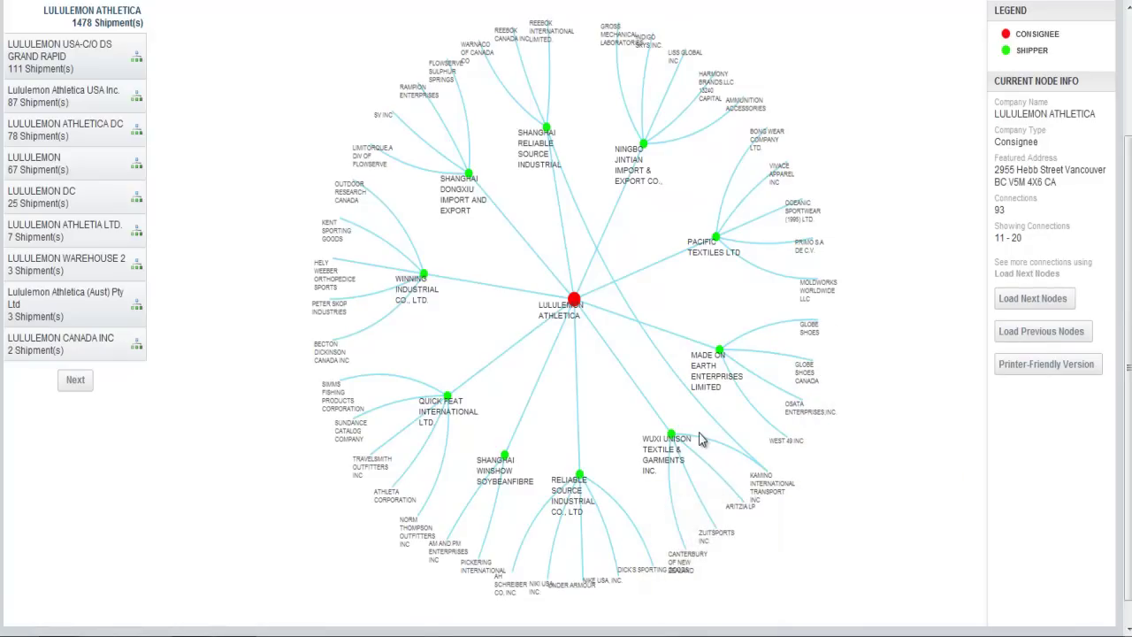
Examine the second set of shippers connected to Lululemon Athletica, including the details of Ningbo Jintian Import & Export and Shanghai Reliable Source Industrial.
{"action": "scroll", "coordinate": [700, 439], "scroll_direction": "up", "scroll_amount": 1}
{"action": "scroll", "coordinate": [704, 419], "scroll_direction": "down", "scroll_amount": 1}
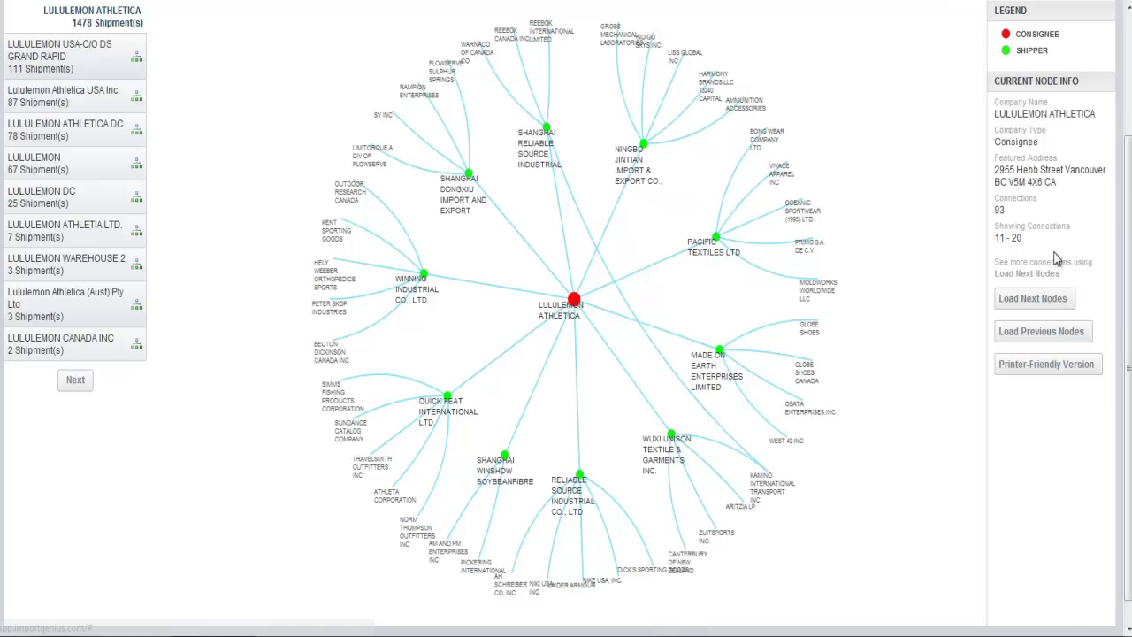
{"action": "mouse_move", "coordinate": [336, 257]}
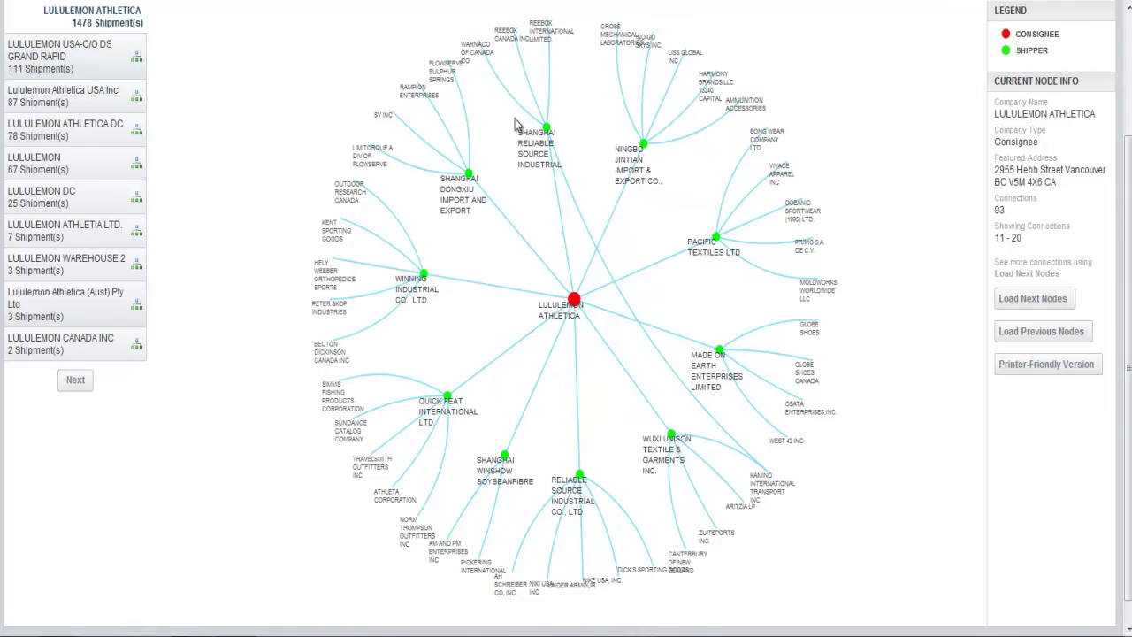
{"action": "mouse_move", "coordinate": [566, 133]}
{"action": "left_click_drag", "start_coordinate": [1013, 209], "coordinate": [996, 210]}
{"action": "left_click", "coordinate": [1013, 211]}
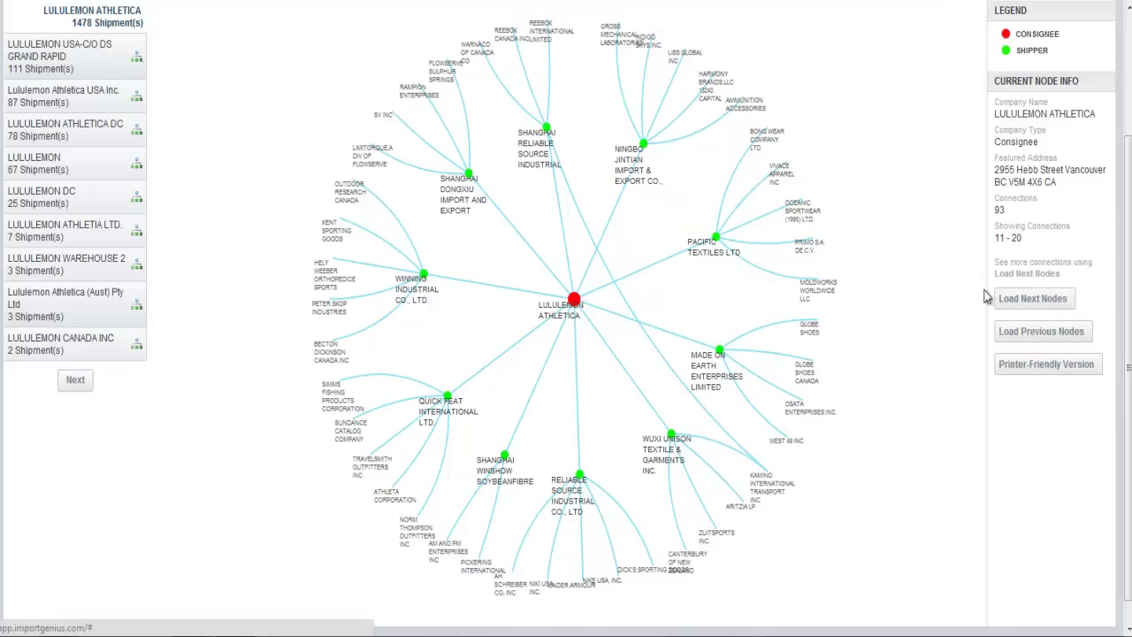
{"action": "mouse_move", "coordinate": [646, 152]}
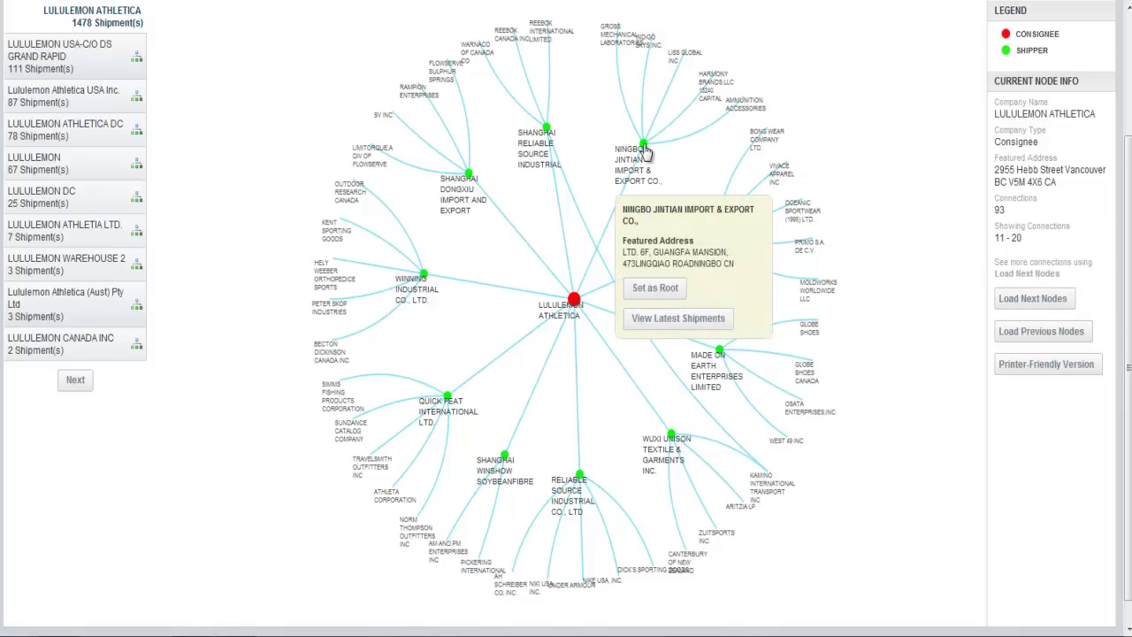
{"action": "mouse_move", "coordinate": [548, 135]}
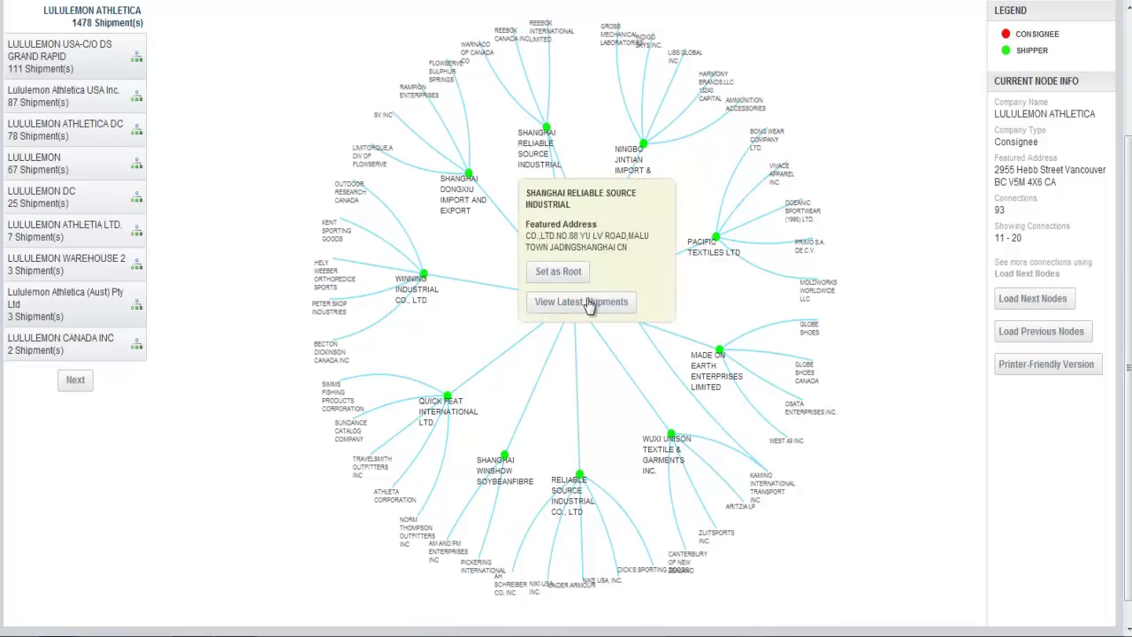
Center the map on Shanghai Reliable Source Industrial and inspect its connected Reebok and Warnaco consignees.
{"action": "left_click", "coordinate": [547, 133]}
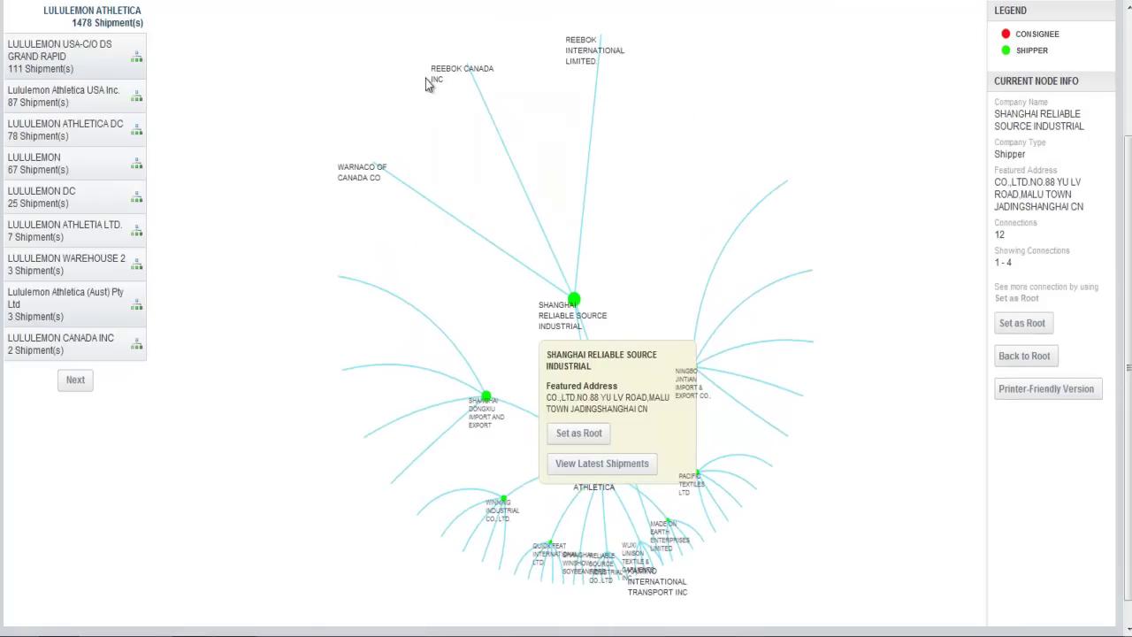
{"action": "mouse_move", "coordinate": [445, 78]}
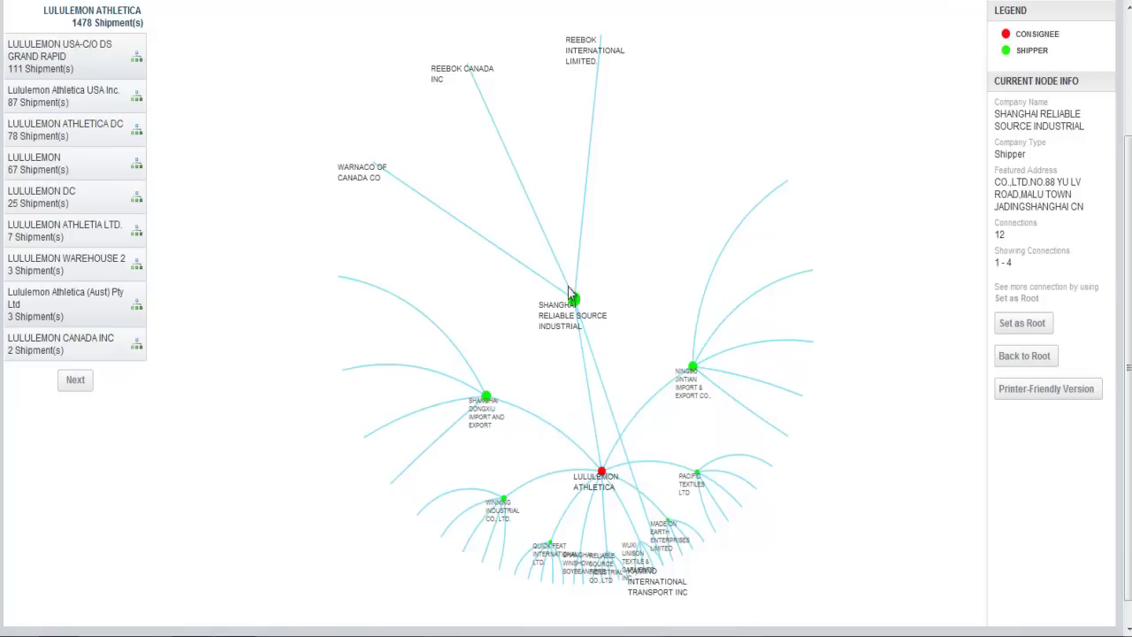
{"action": "mouse_move", "coordinate": [579, 57]}
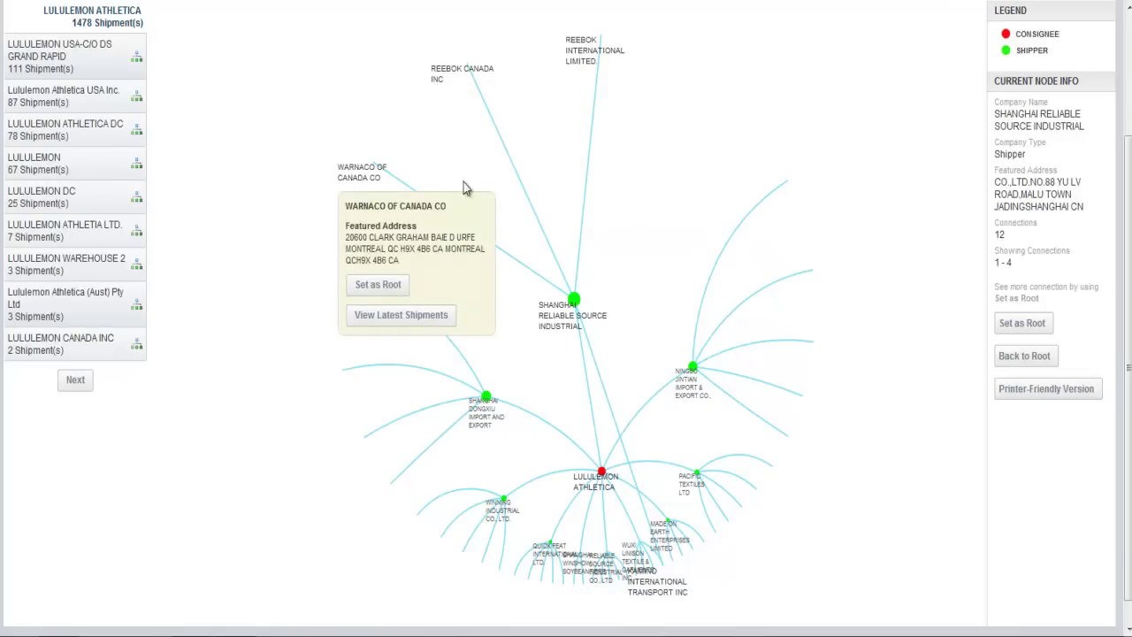
View the latest shipments of Shanghai Reliable Source Industrial from its node on the visual map.
{"action": "mouse_move", "coordinate": [582, 310]}
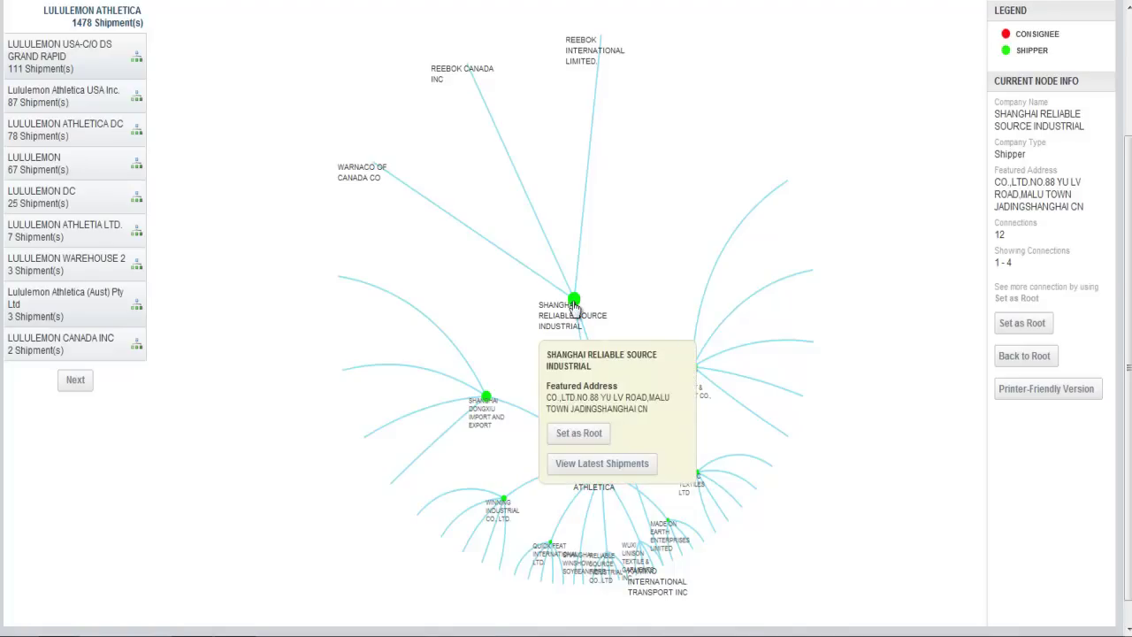
{"action": "left_click", "coordinate": [601, 463]}
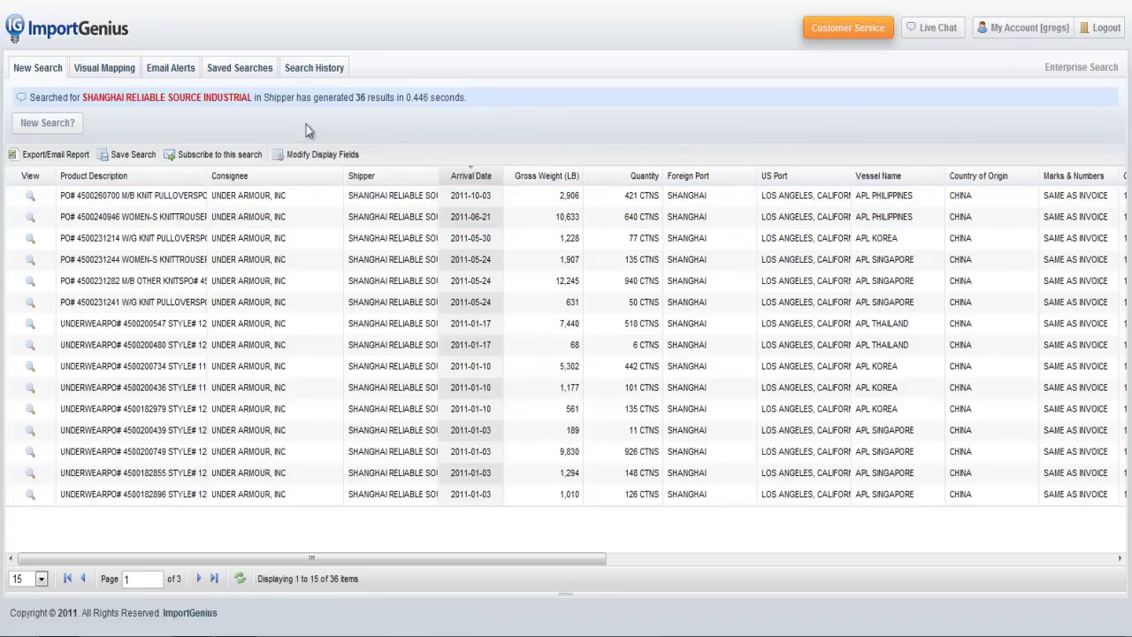
{"action": "left_click", "coordinate": [79, 67]}
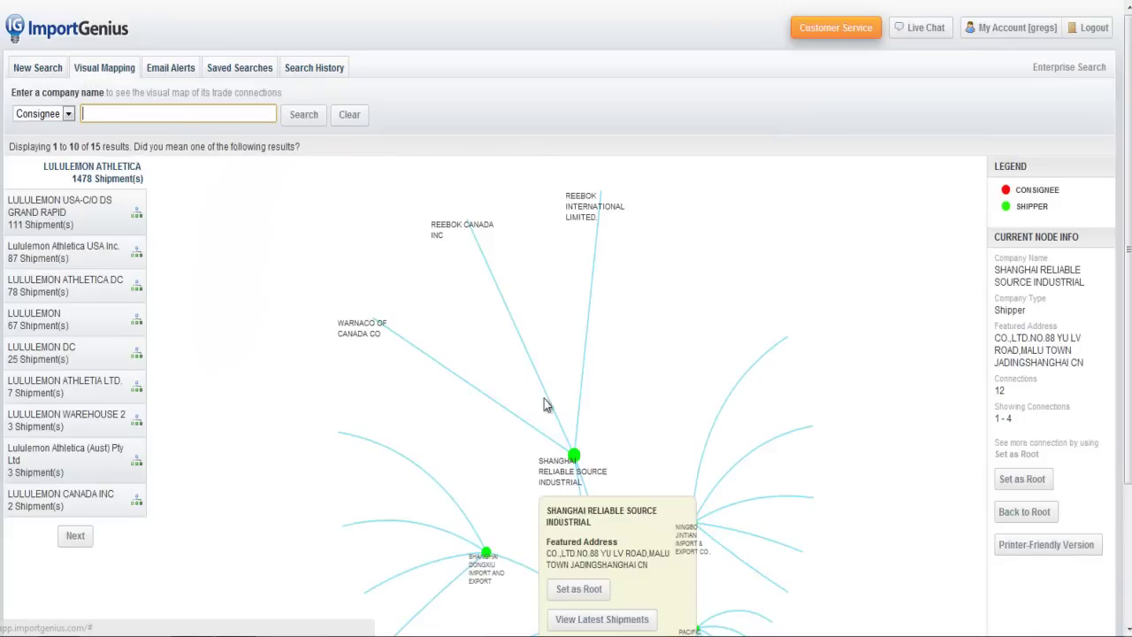
{"action": "mouse_move", "coordinate": [594, 206]}
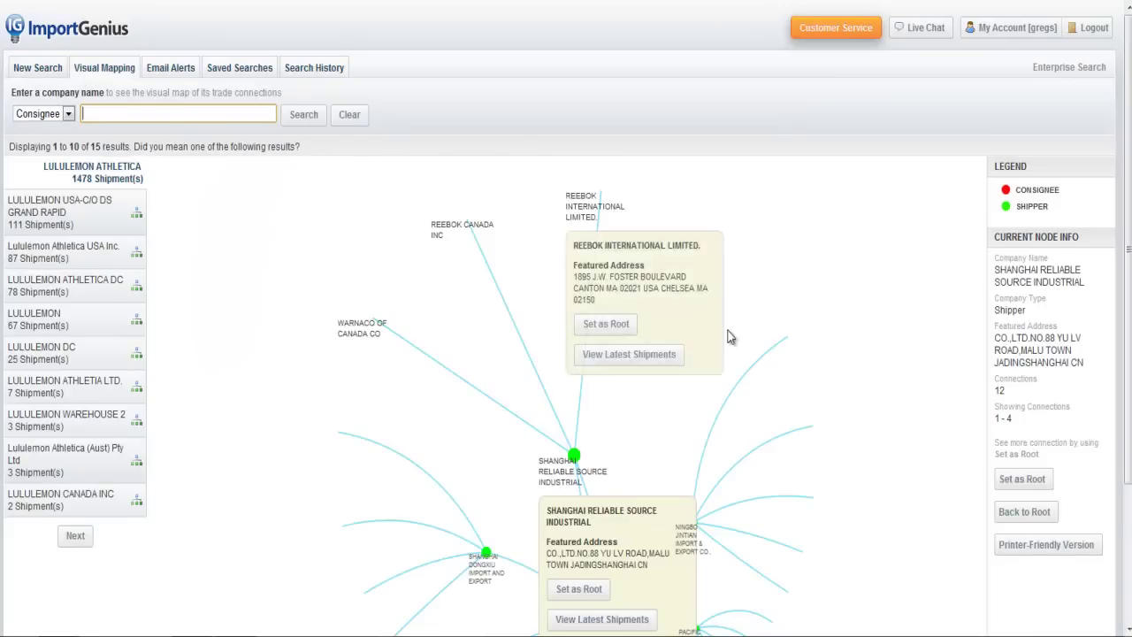
{"action": "left_click", "coordinate": [616, 619]}
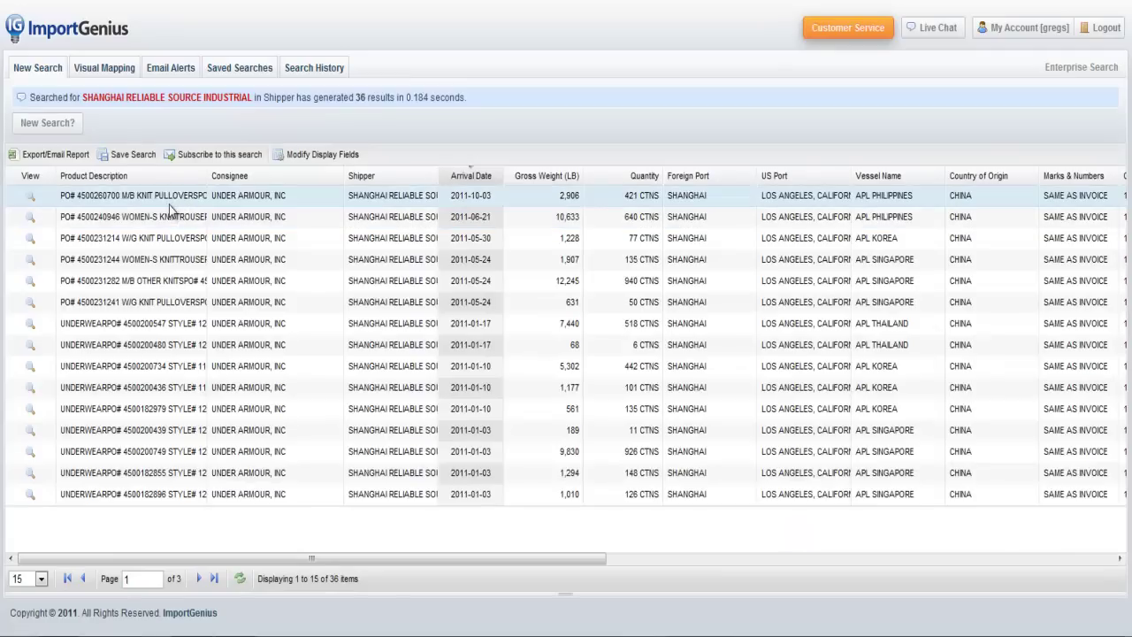
Expand the search form above the shipment results and check the start date's calendar without changing the date.
{"action": "left_click", "coordinate": [64, 130]}
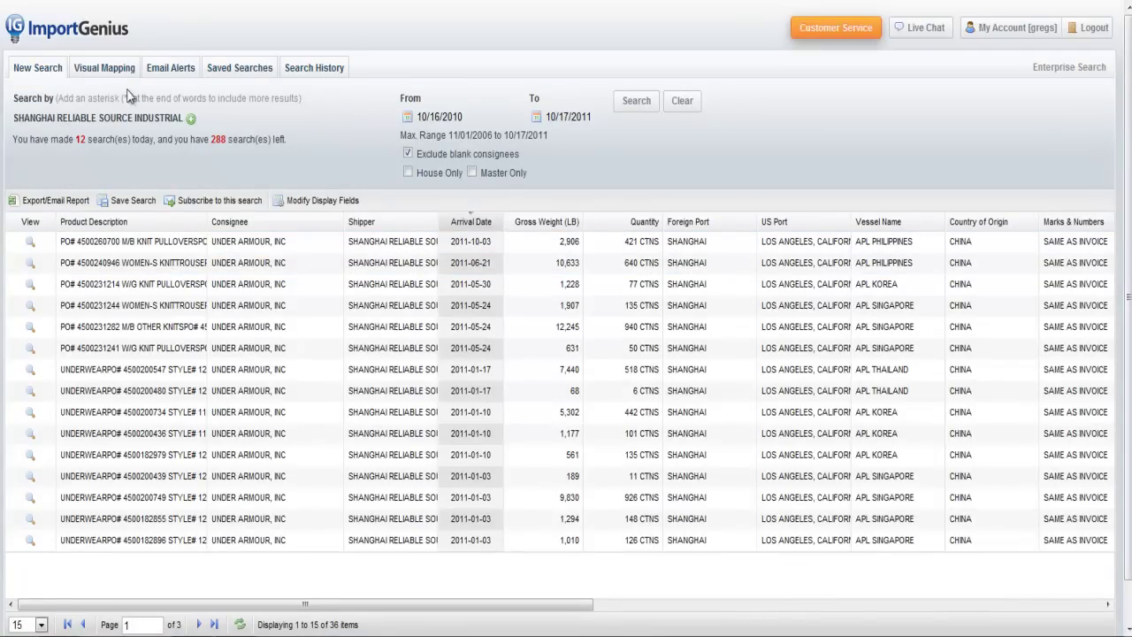
{"action": "left_click", "coordinate": [84, 70]}
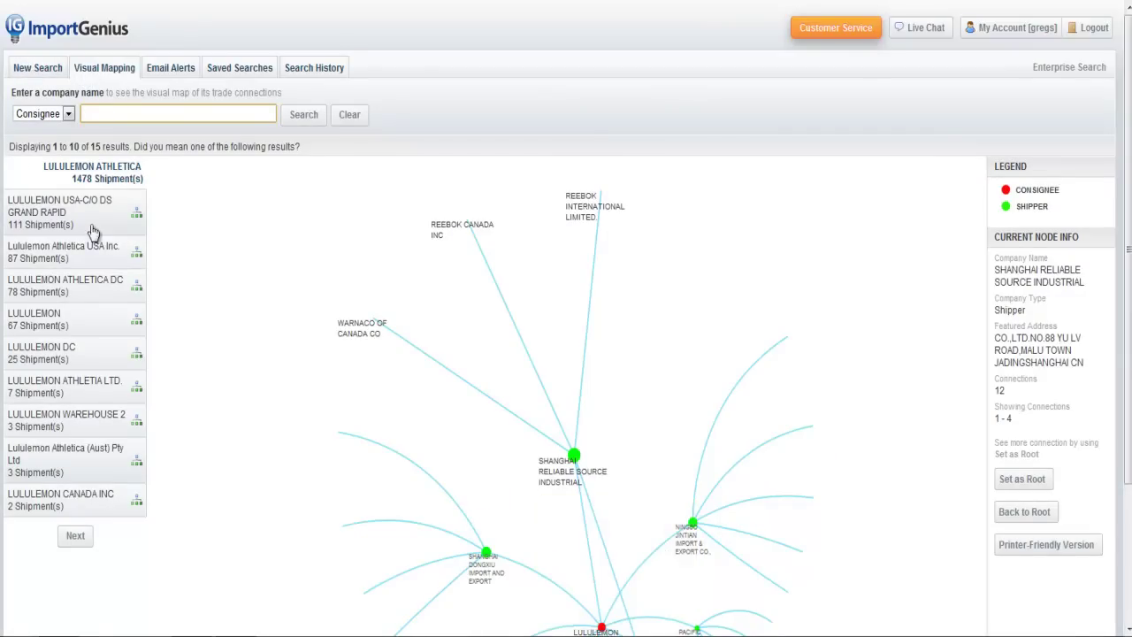
{"action": "left_click", "coordinate": [42, 68]}
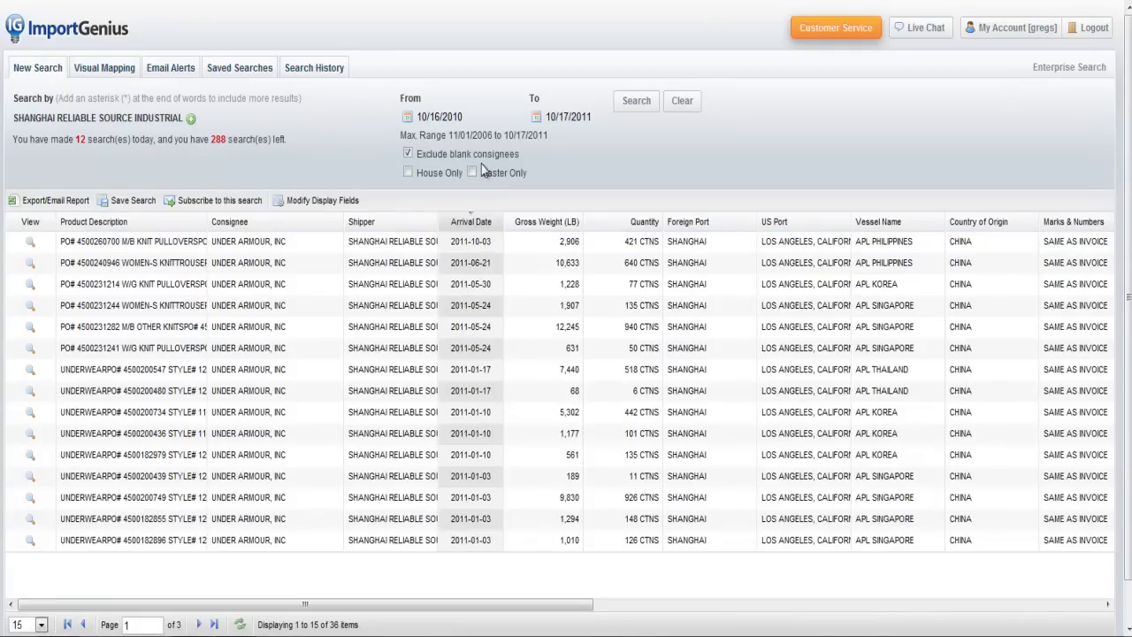
{"action": "left_click", "coordinate": [408, 118]}
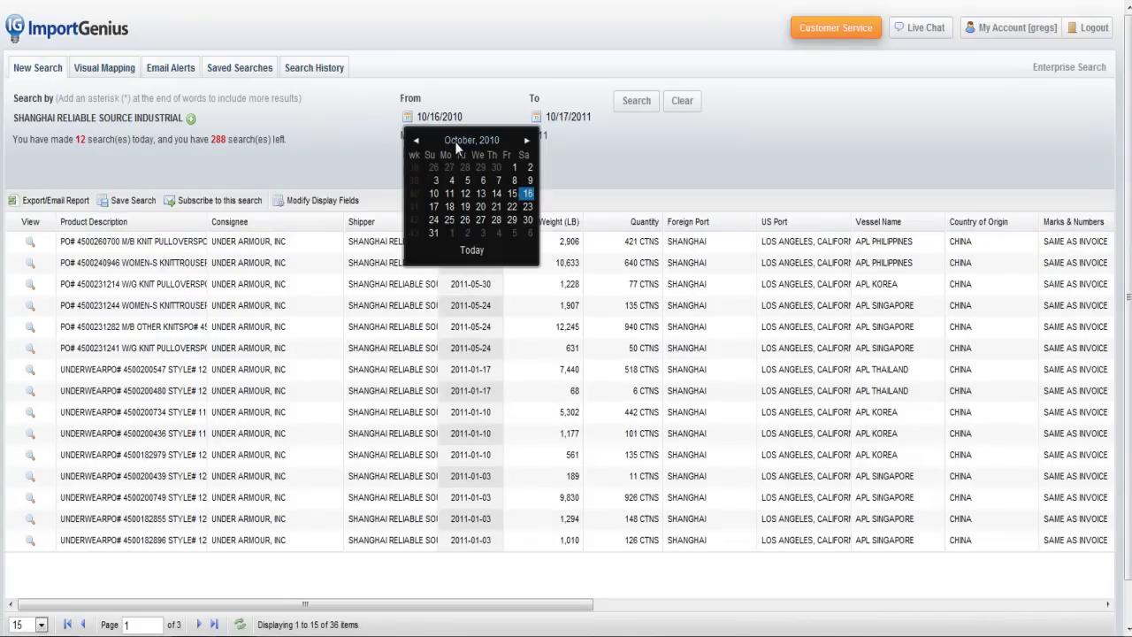
{"action": "left_click", "coordinate": [378, 151]}
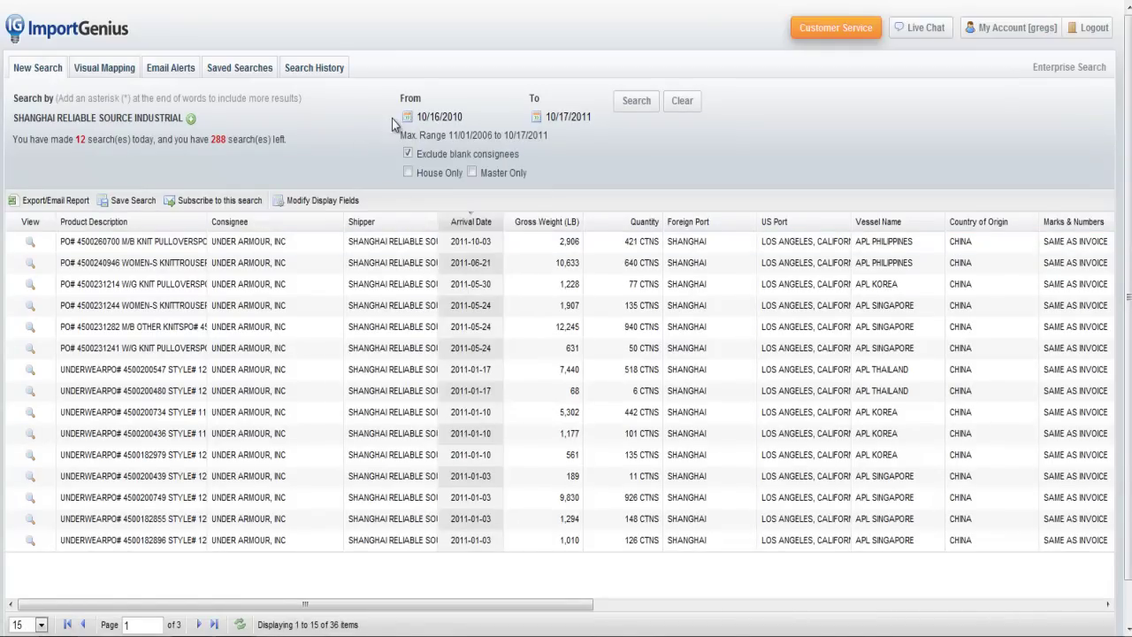
Return to the visual map and recenter it on the Lululemon Athletica node.
{"action": "left_click", "coordinate": [118, 77]}
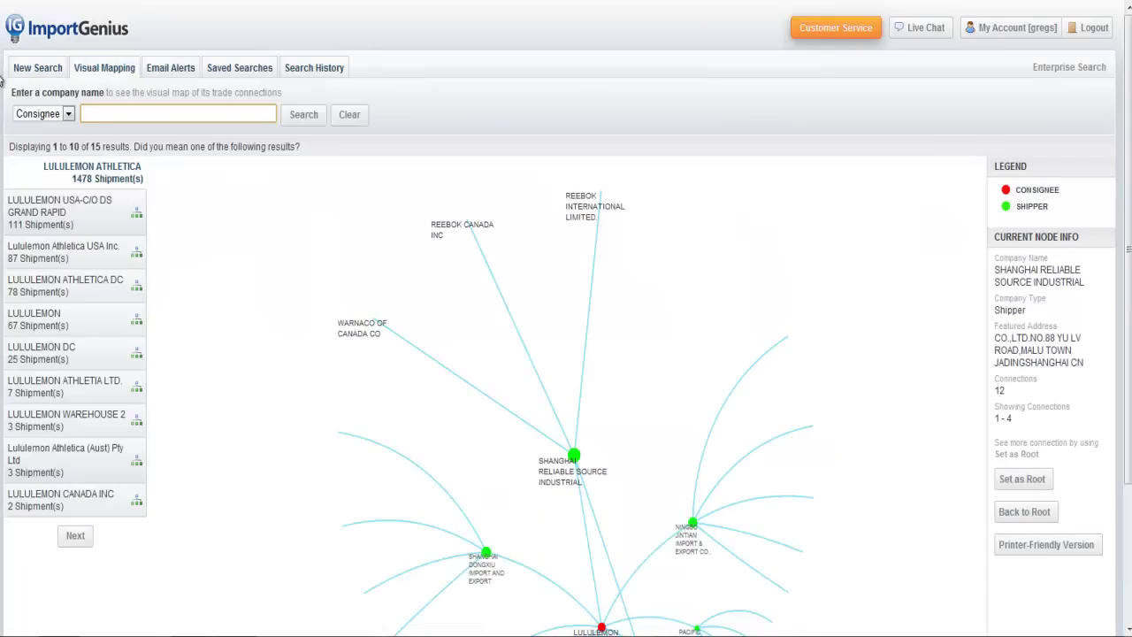
{"action": "left_click", "coordinate": [34, 69]}
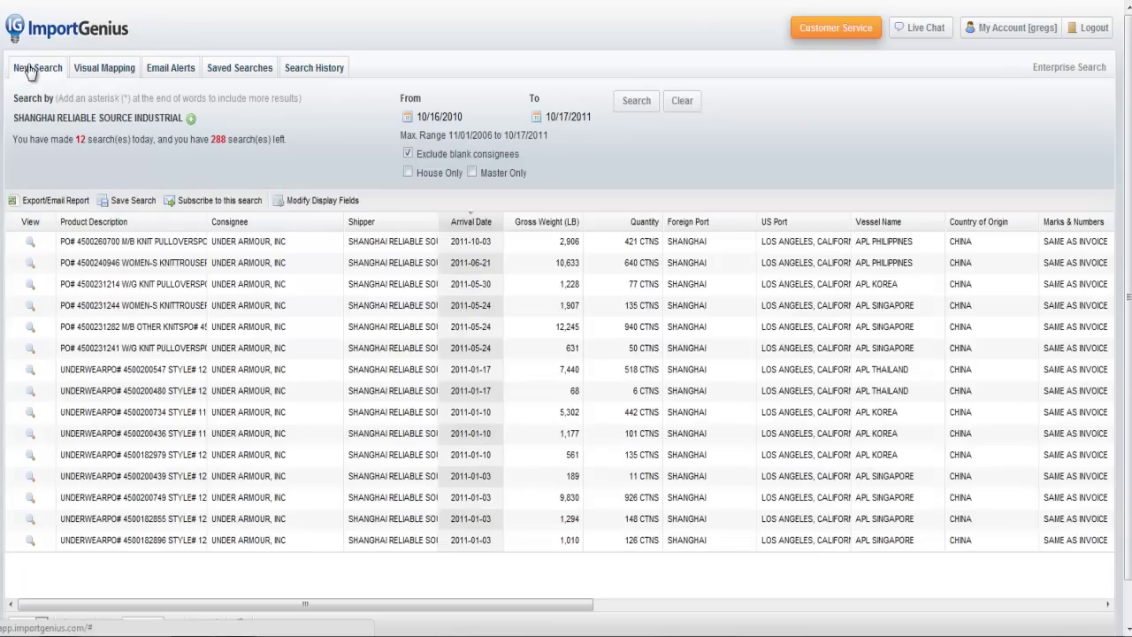
{"action": "left_click", "coordinate": [104, 73]}
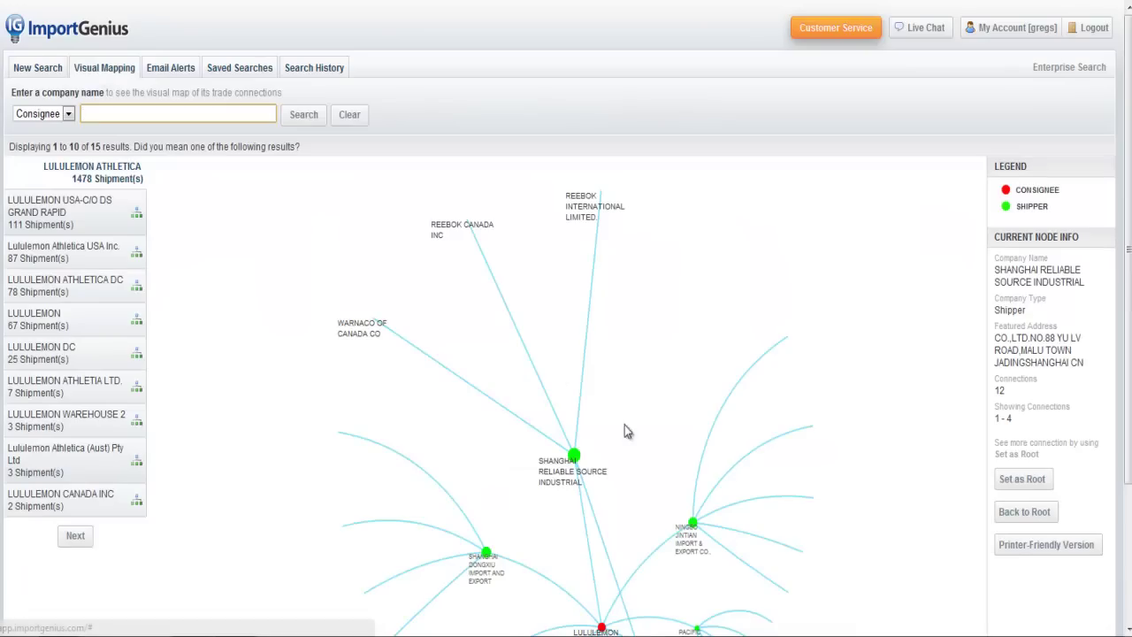
{"action": "scroll", "coordinate": [624, 424], "scroll_direction": "down", "scroll_amount": 2}
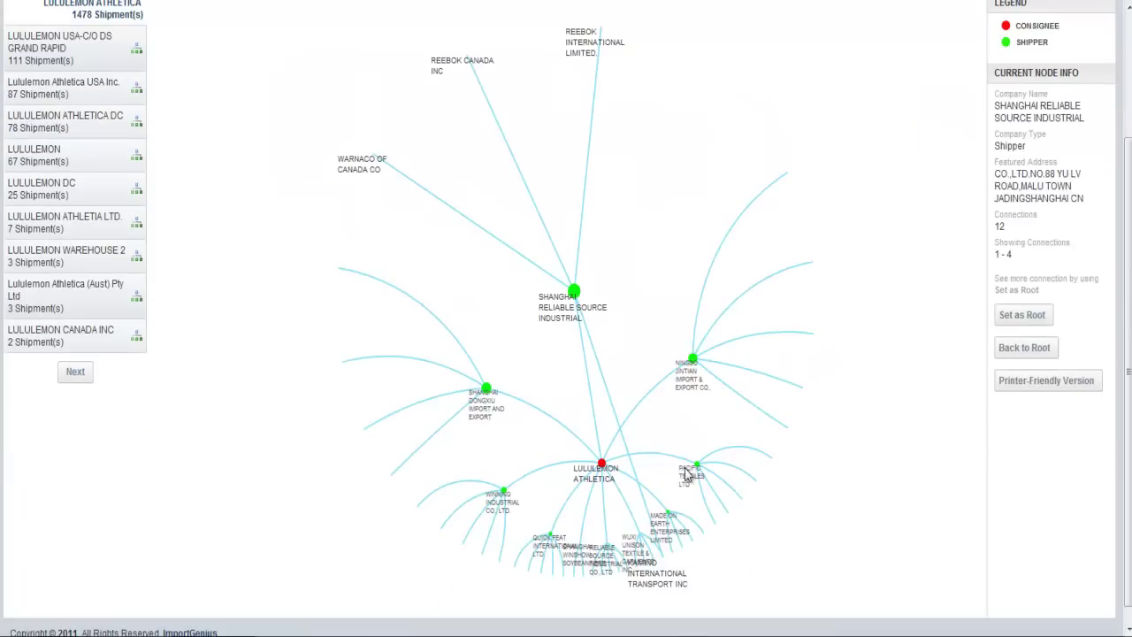
{"action": "left_click", "coordinate": [601, 467]}
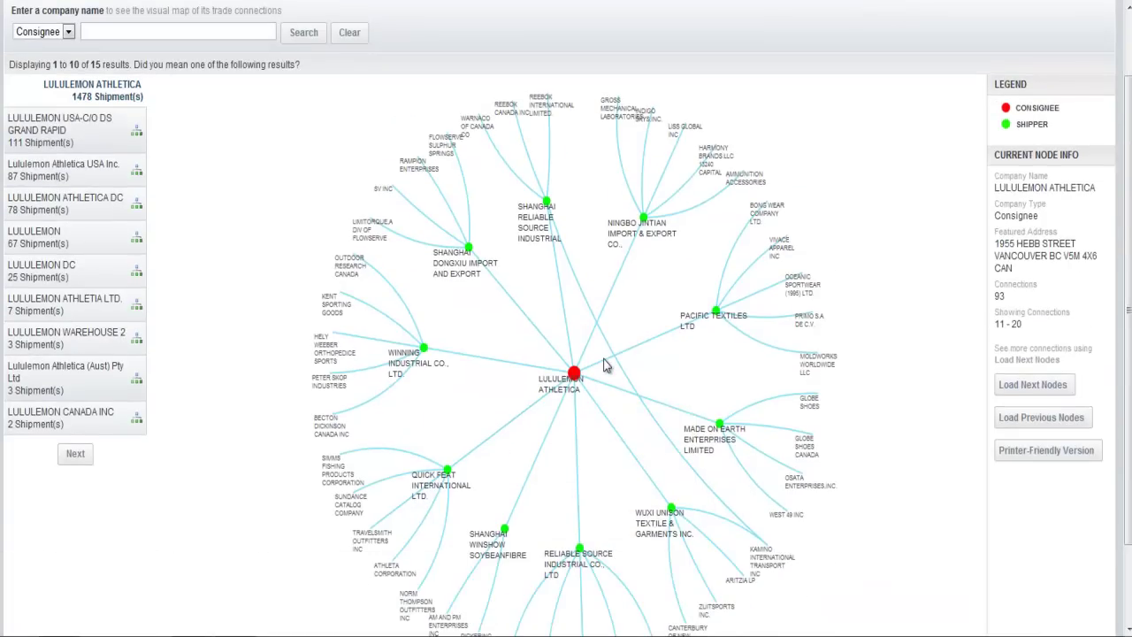
Examine the shippers surrounding Lululemon Athletica on the map, including the details of Shanghai Reliable Source Industrial.
{"action": "scroll", "coordinate": [612, 366], "scroll_direction": "up", "scroll_amount": 2}
{"action": "scroll", "coordinate": [611, 365], "scroll_direction": "down", "scroll_amount": 2}
{"action": "mouse_move", "coordinate": [575, 378]}
{"action": "scroll", "coordinate": [621, 469], "scroll_direction": "up", "scroll_amount": 2}
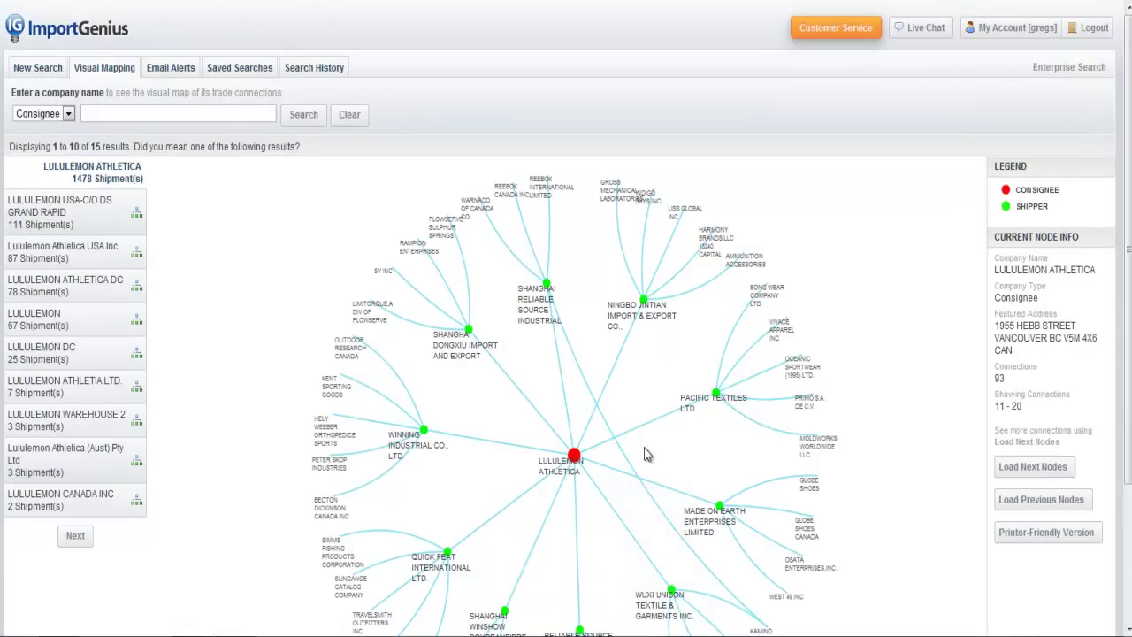
{"action": "scroll", "coordinate": [625, 469], "scroll_direction": "down", "scroll_amount": 2}
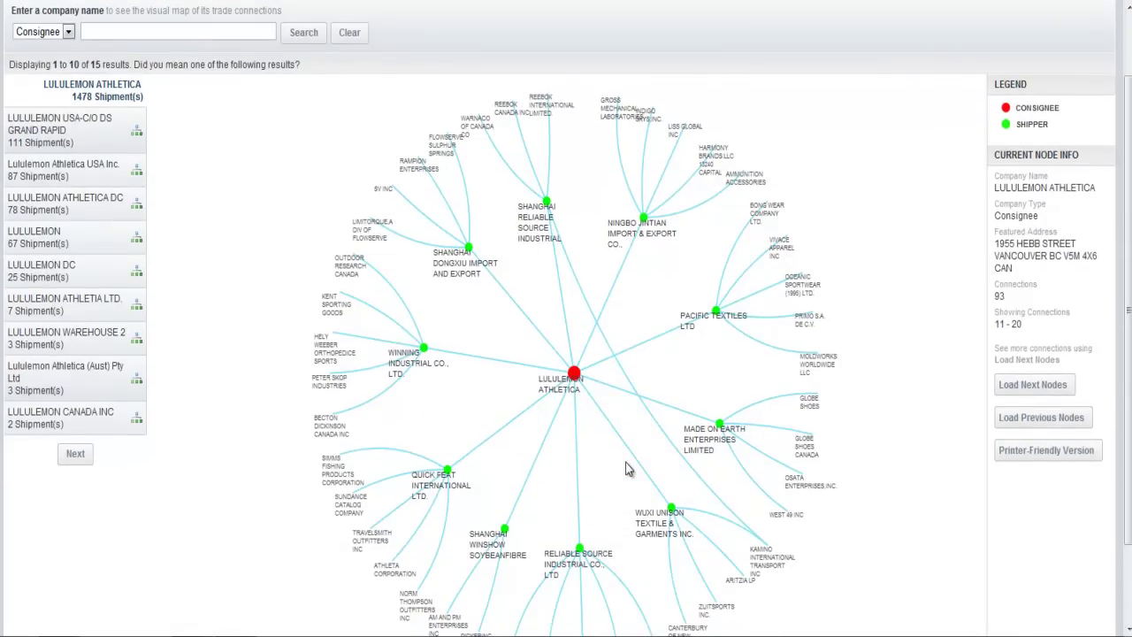
{"action": "scroll", "coordinate": [625, 469], "scroll_direction": "up", "scroll_amount": 2}
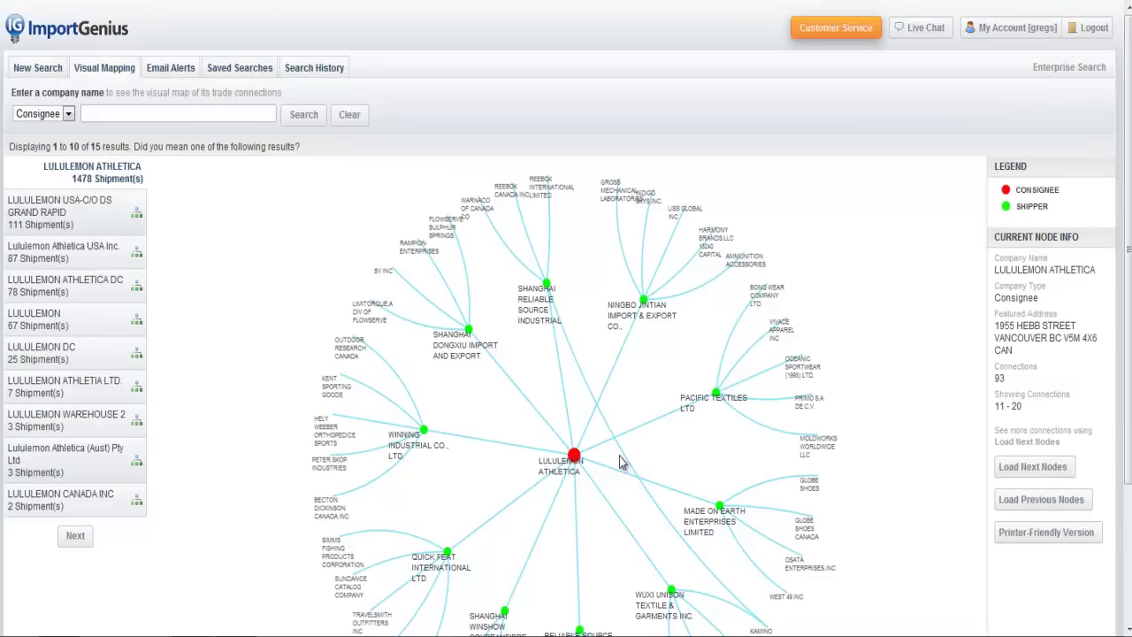
{"action": "scroll", "coordinate": [619, 459], "scroll_direction": "down", "scroll_amount": 2}
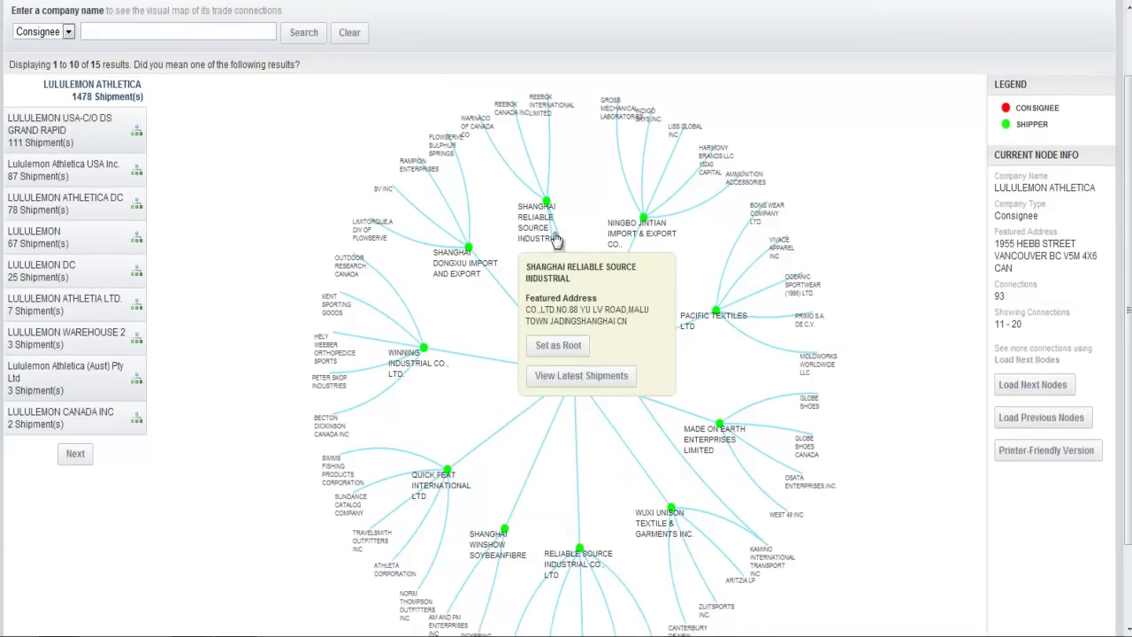
{"action": "mouse_move", "coordinate": [547, 209]}
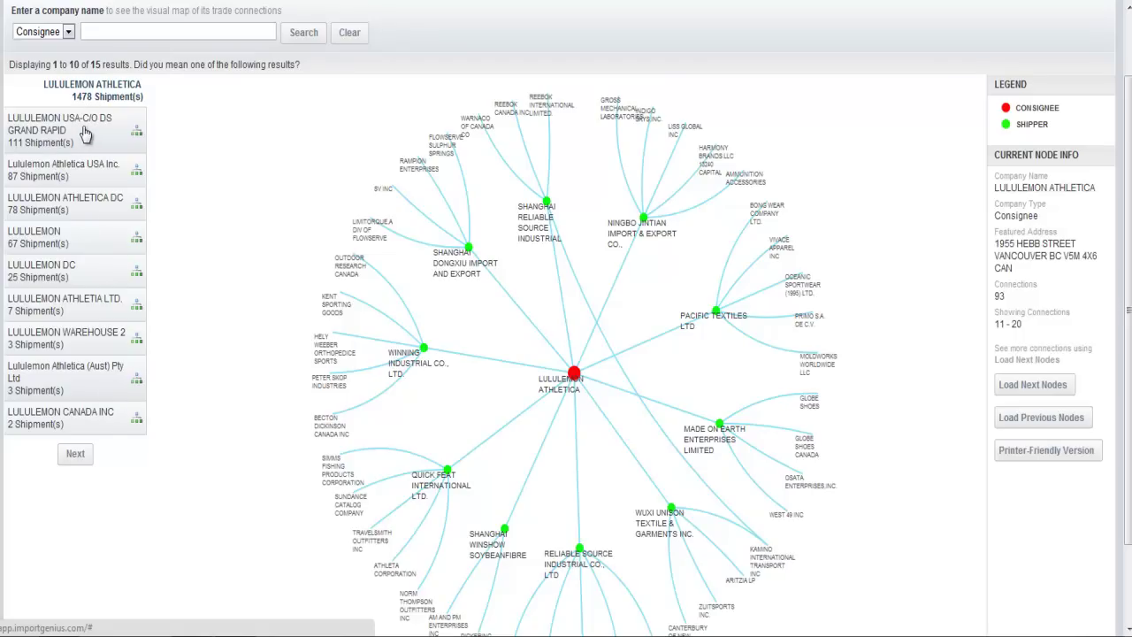
Display the connection map of Lululemon Athletica USA Inc. from the matching companies and look over its shippers.
{"action": "scroll", "coordinate": [88, 137], "scroll_direction": "up", "scroll_amount": 2}
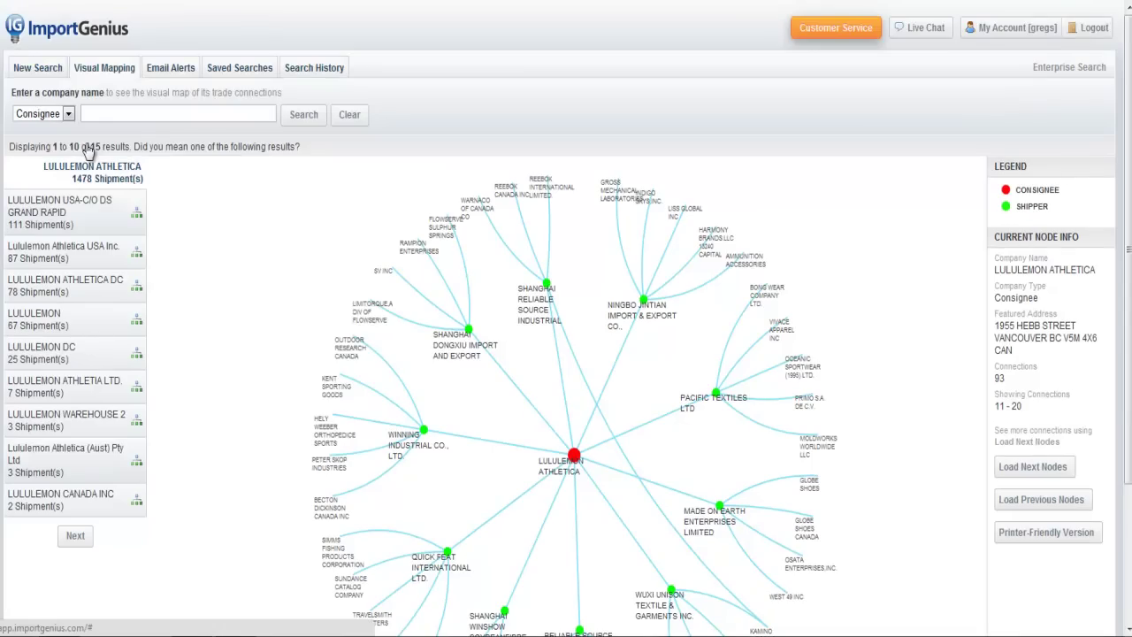
{"action": "left_click", "coordinate": [79, 253]}
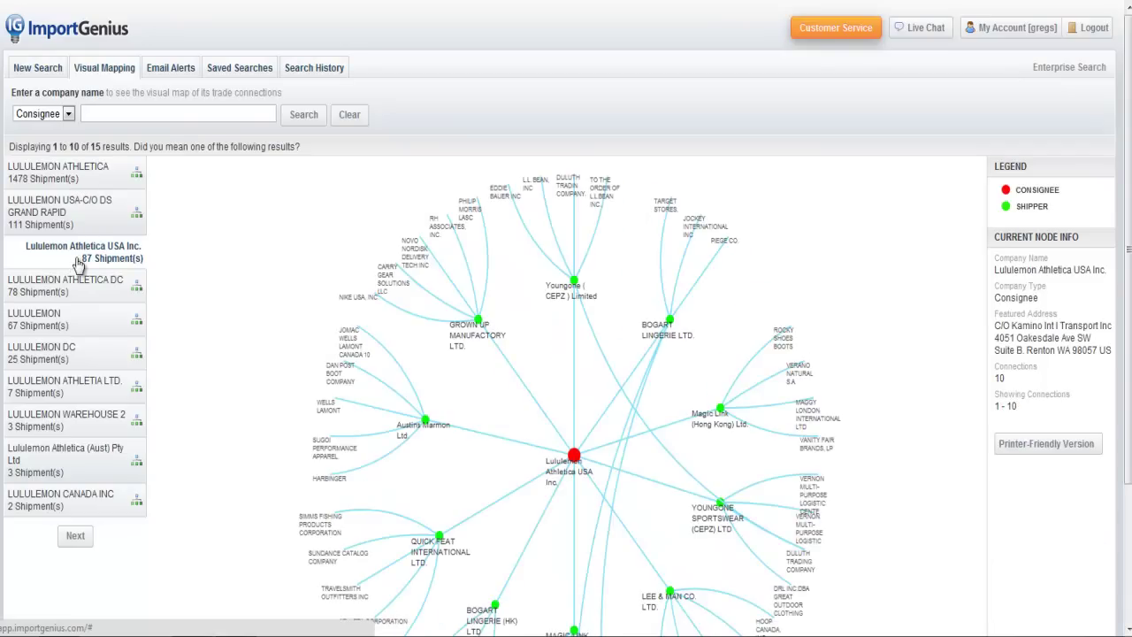
{"action": "scroll", "coordinate": [93, 305], "scroll_direction": "down", "scroll_amount": 3}
{"action": "scroll", "coordinate": [96, 187], "scroll_direction": "up", "scroll_amount": 3}
Switch the map back to the Lululemon Athletica match and review its first set of connections.
{"action": "left_click", "coordinate": [60, 174]}
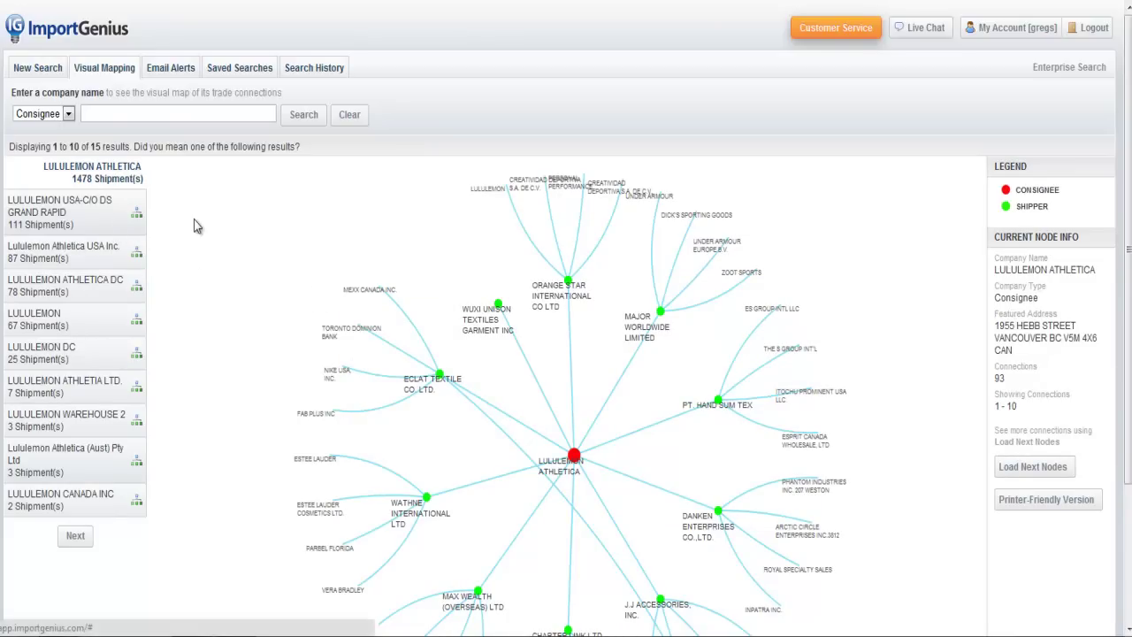
{"action": "scroll", "coordinate": [199, 230], "scroll_direction": "down", "scroll_amount": 1}
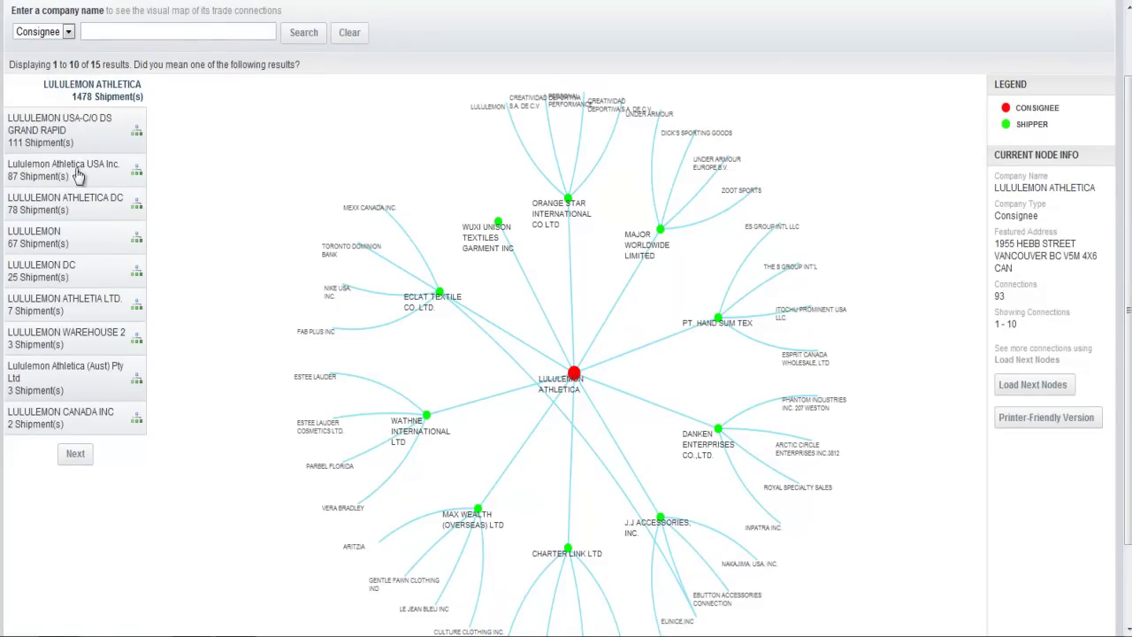
{"action": "scroll", "coordinate": [274, 303], "scroll_direction": "up", "scroll_amount": 1}
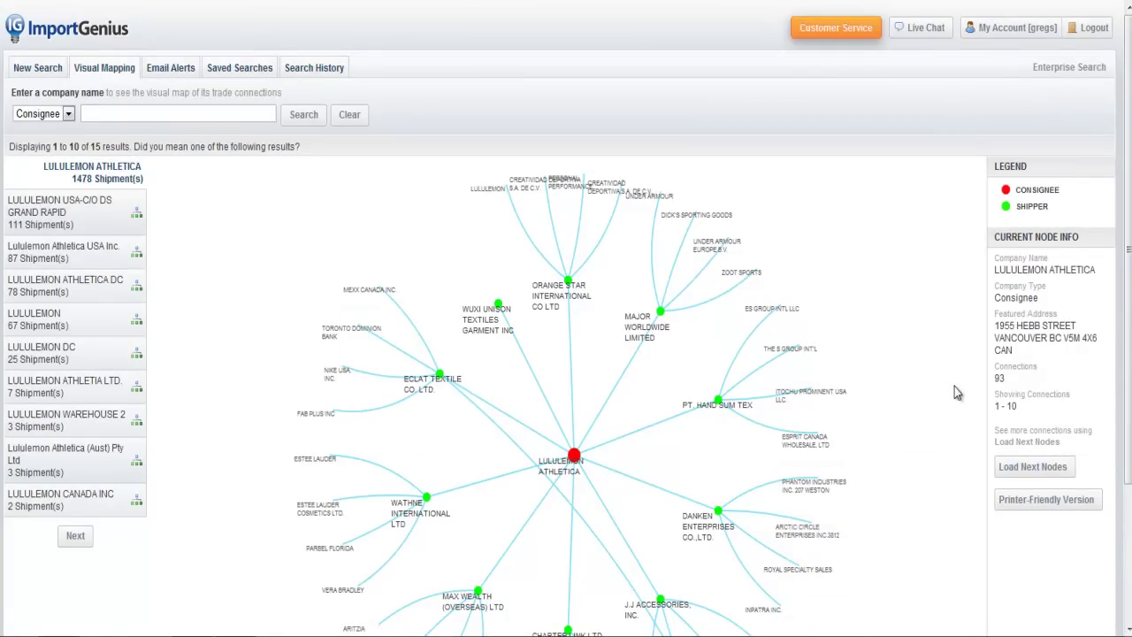
{"action": "scroll", "coordinate": [954, 386], "scroll_direction": "down", "scroll_amount": 1}
{"action": "scroll", "coordinate": [856, 384], "scroll_direction": "up", "scroll_amount": 1}
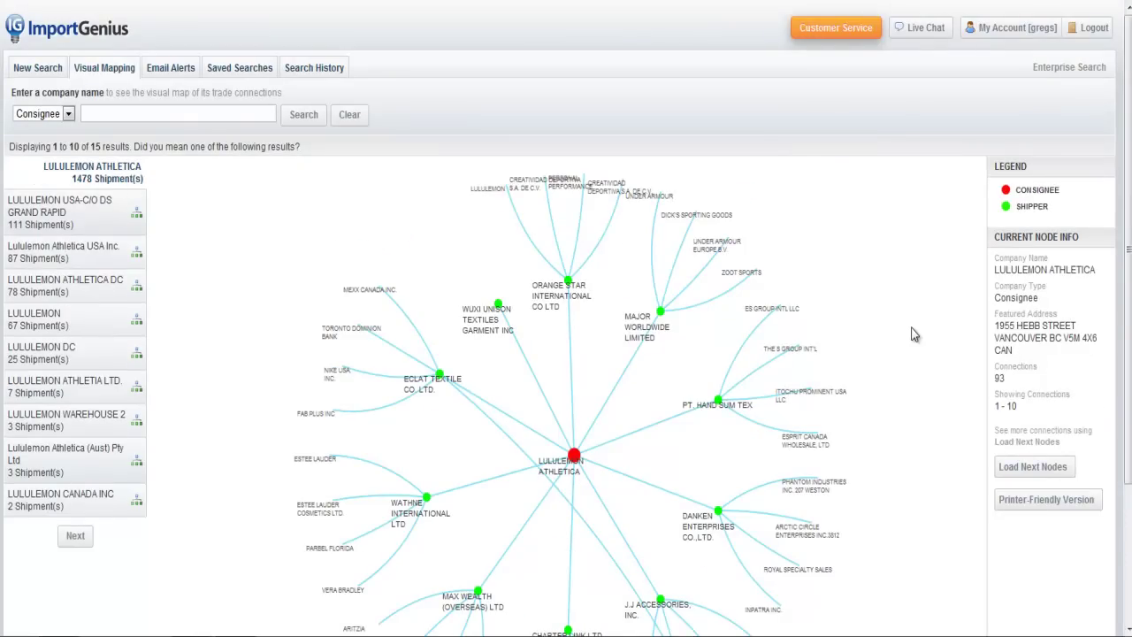